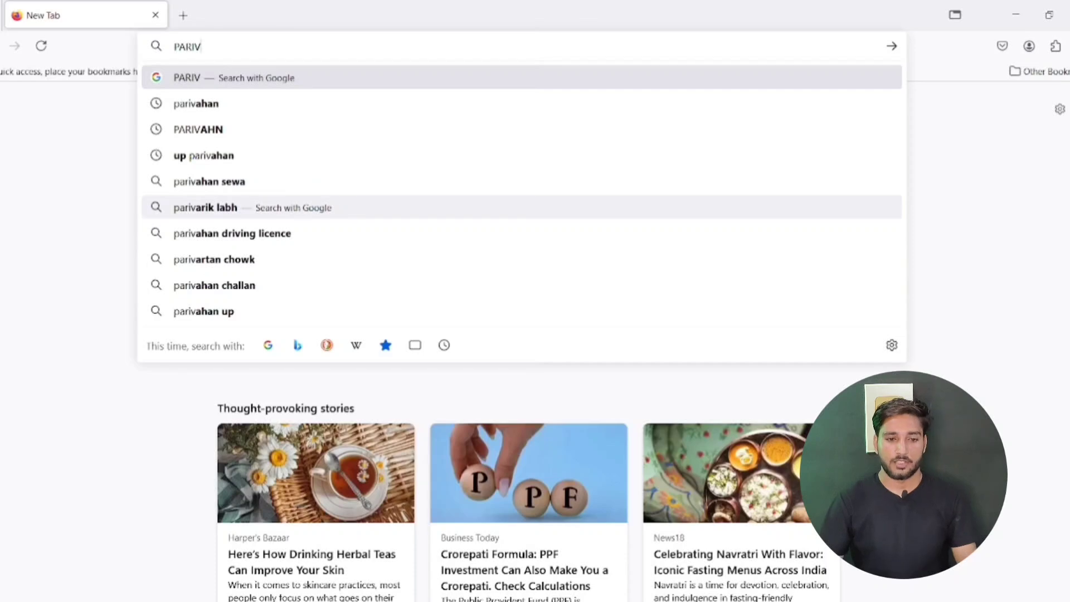
Search Google for 'parivahan' and select the Parivahan Sewa result's title
key("Down")
key("Return")
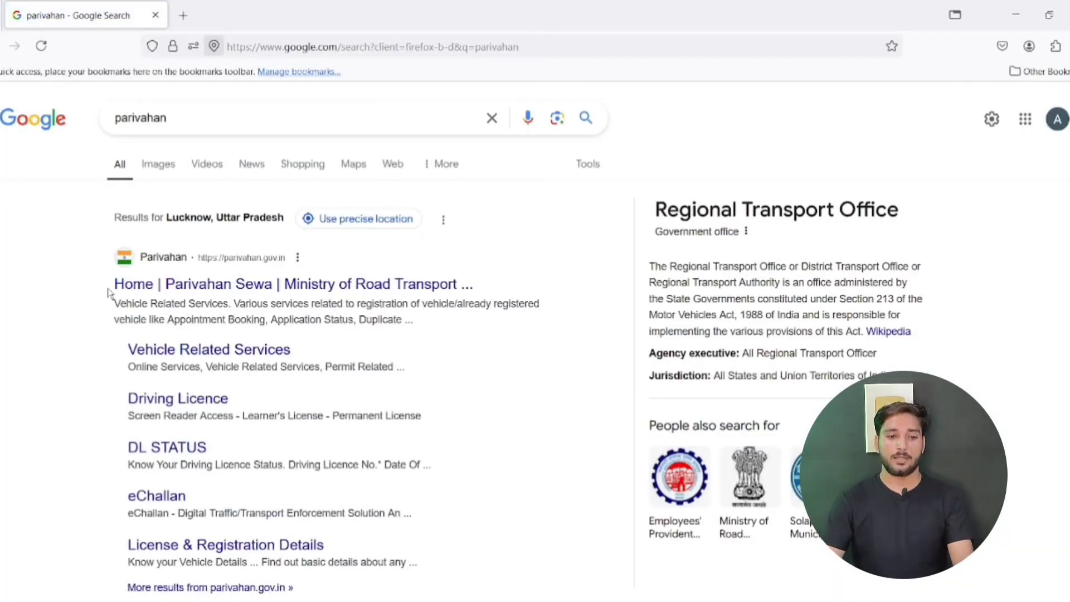
left_click_drag(108, 291, 172, 291)
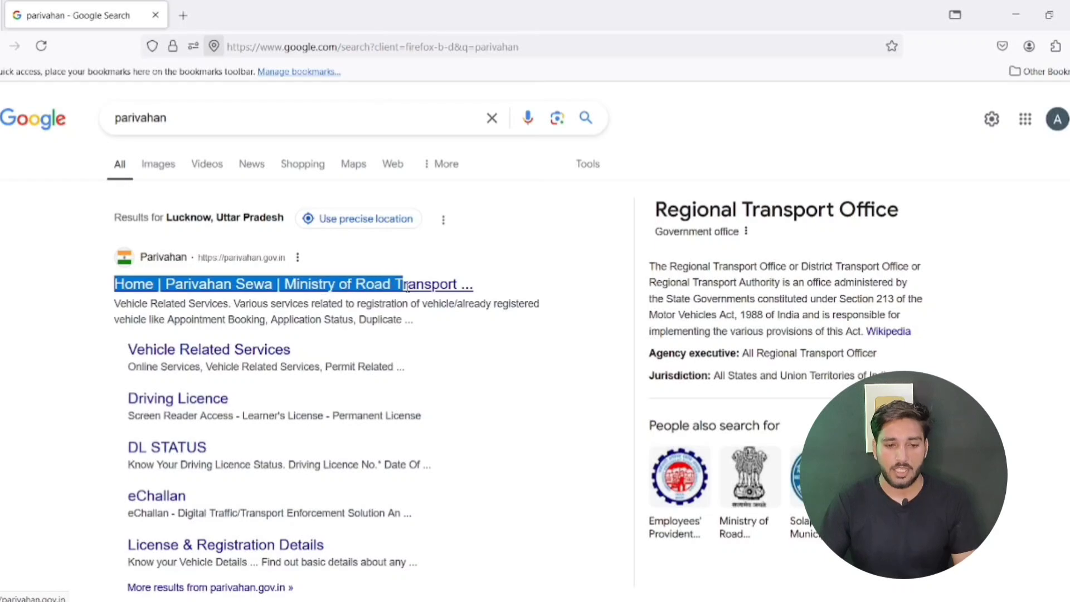
left_click_drag(471, 286, 531, 267)
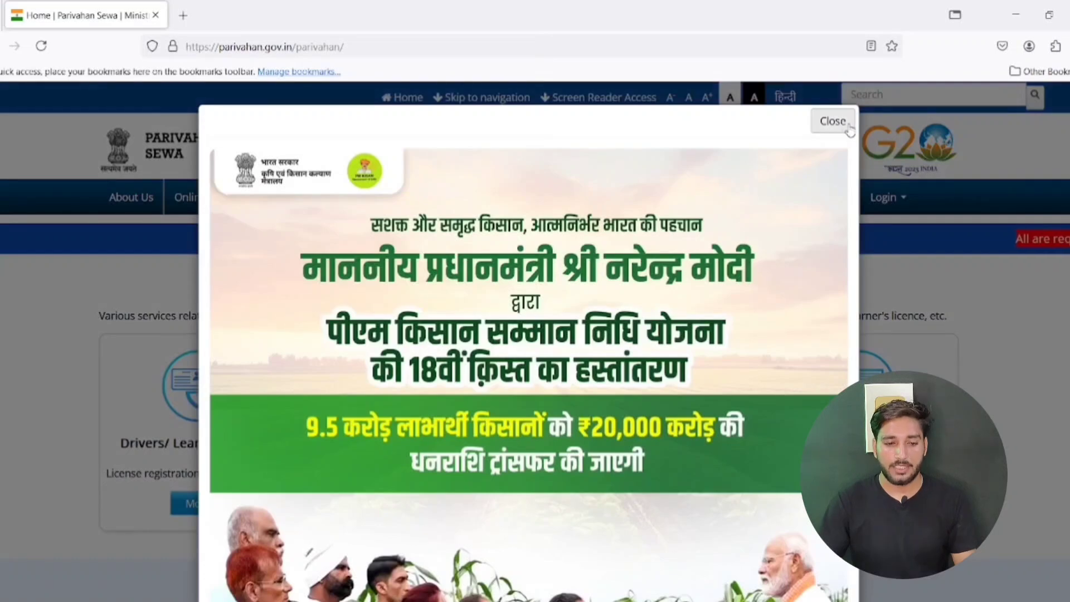
Dismiss the PM Kisan popup on Parivahan Sewa and open the Online Services menu
left_click(838, 121)
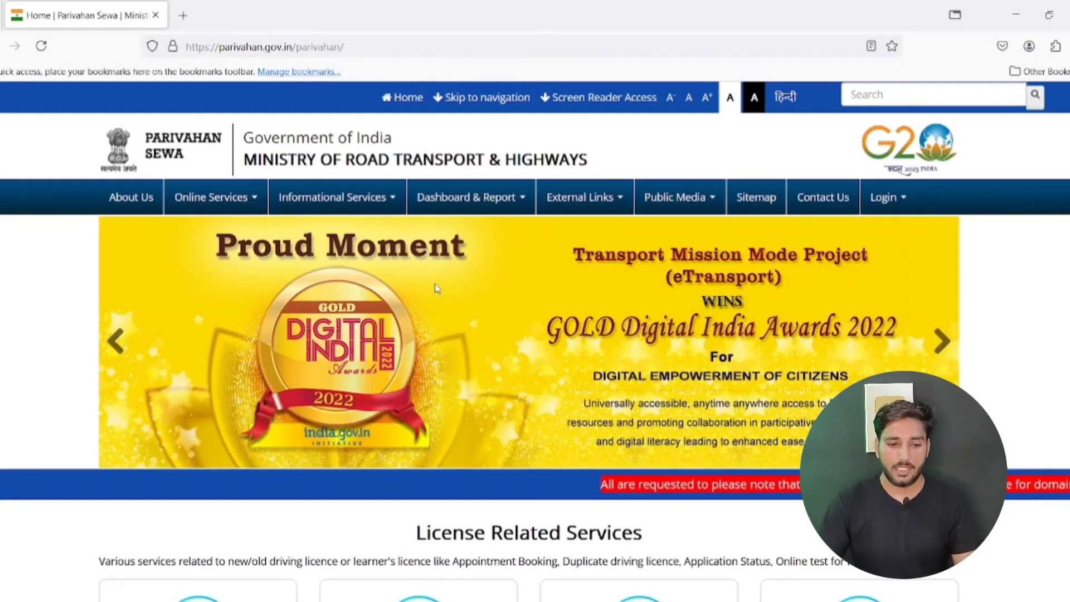
left_click(219, 202)
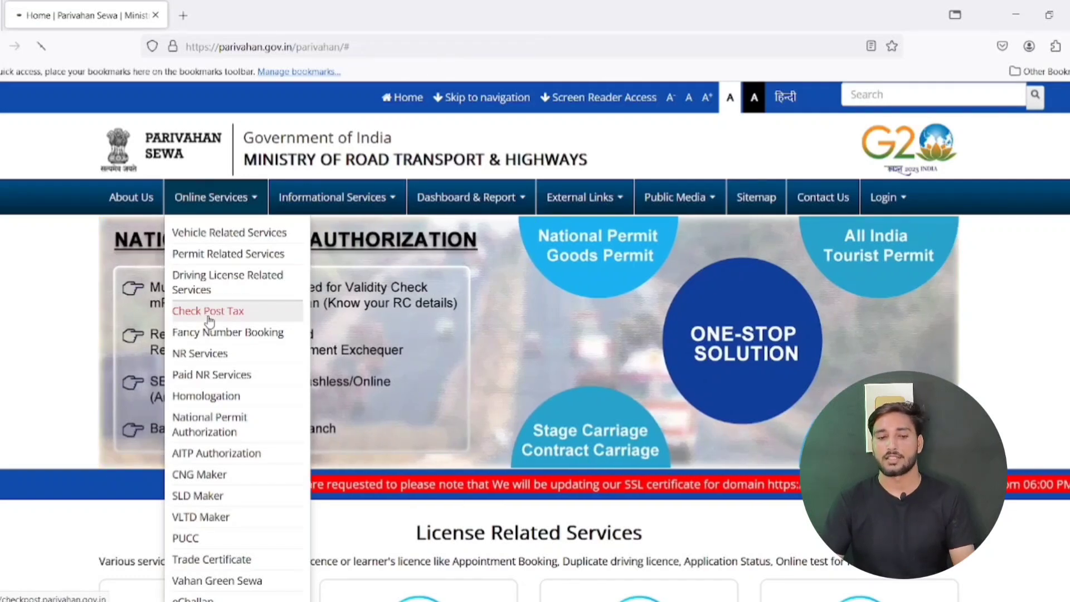
Go to the Check Post Tax portal and bring up its Border Tax Payment menu
left_click(208, 312)
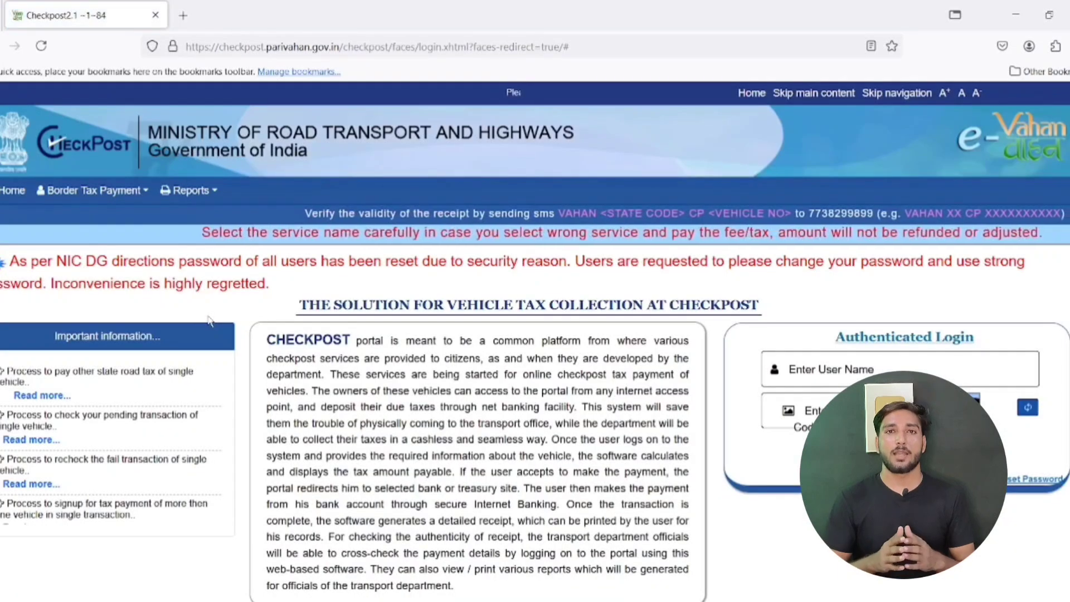
scroll(503, 305, "down", 3)
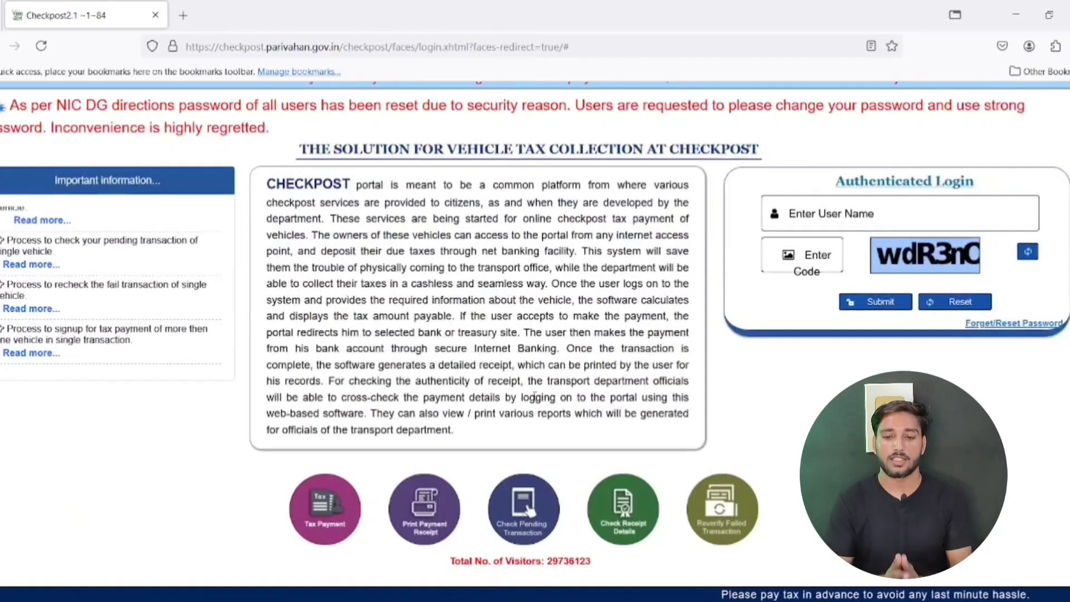
scroll(399, 333, "up", 3)
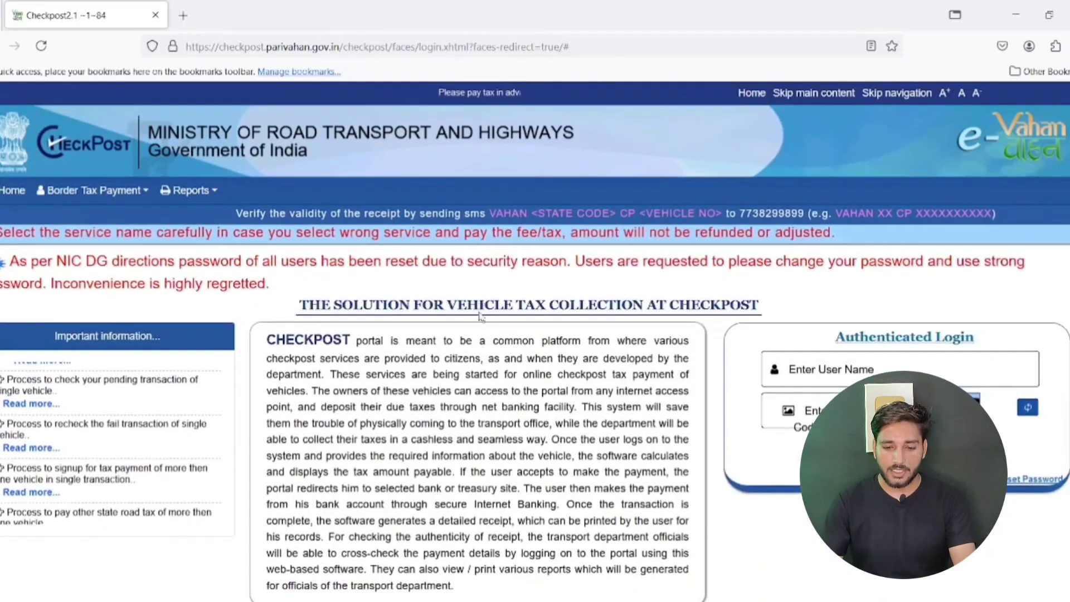
left_click(56, 193)
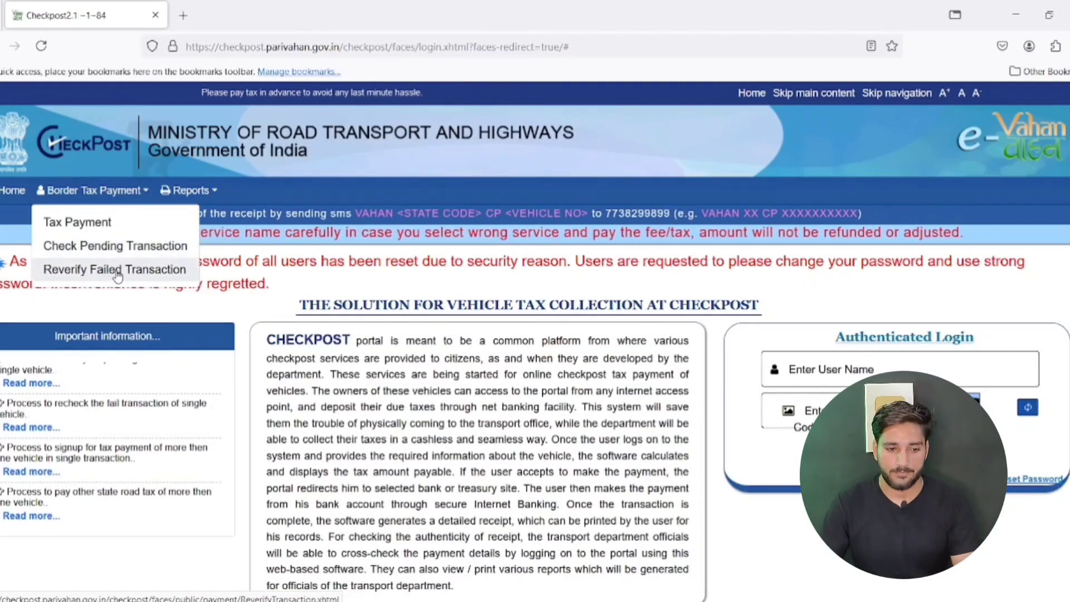
Load the Tax Payment form for UTTAR PRADESH with VEHICLE TAX COLLECTION (OTHER STATE)
left_click(82, 224)
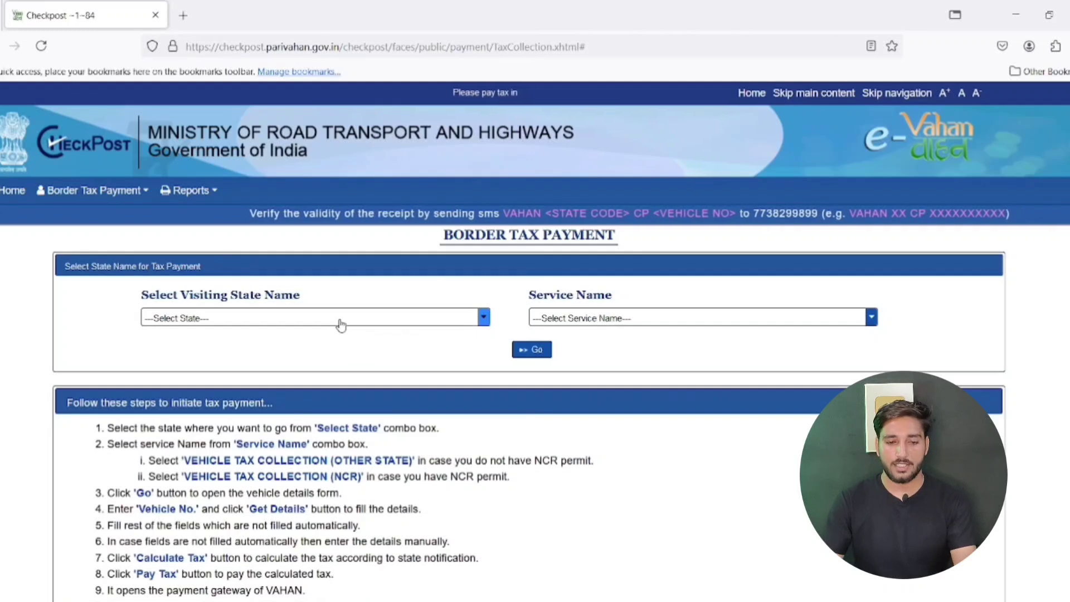
left_click(342, 319)
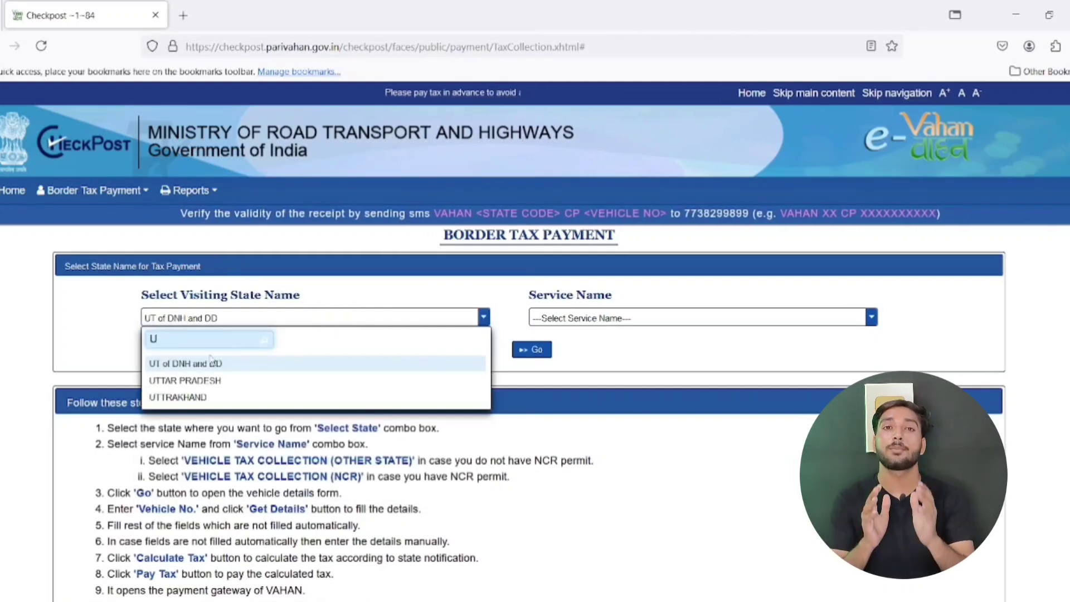
left_click(210, 381)
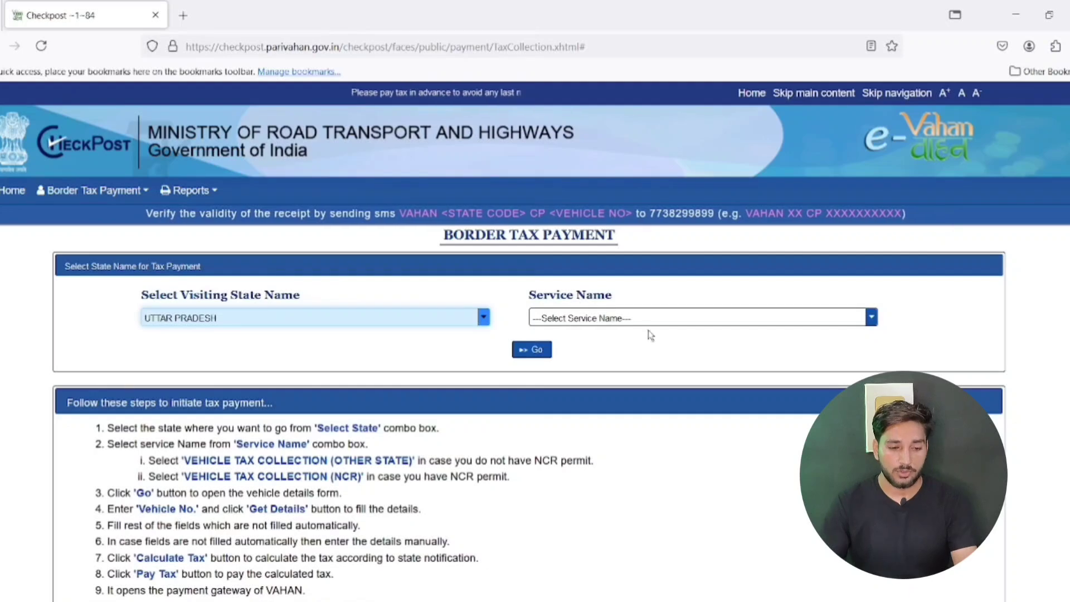
left_click(672, 325)
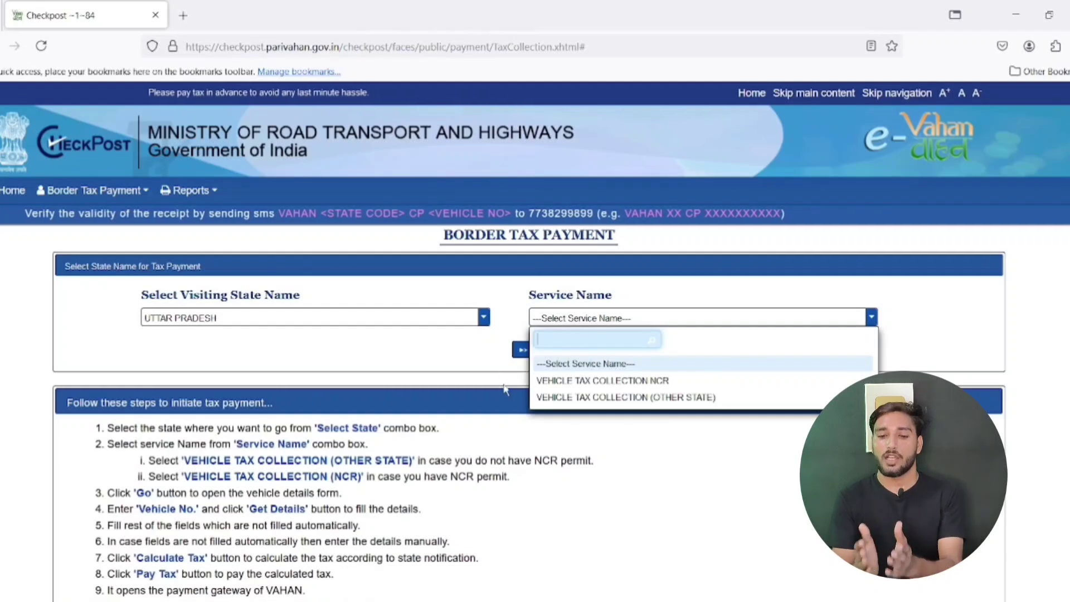
left_click(690, 398)
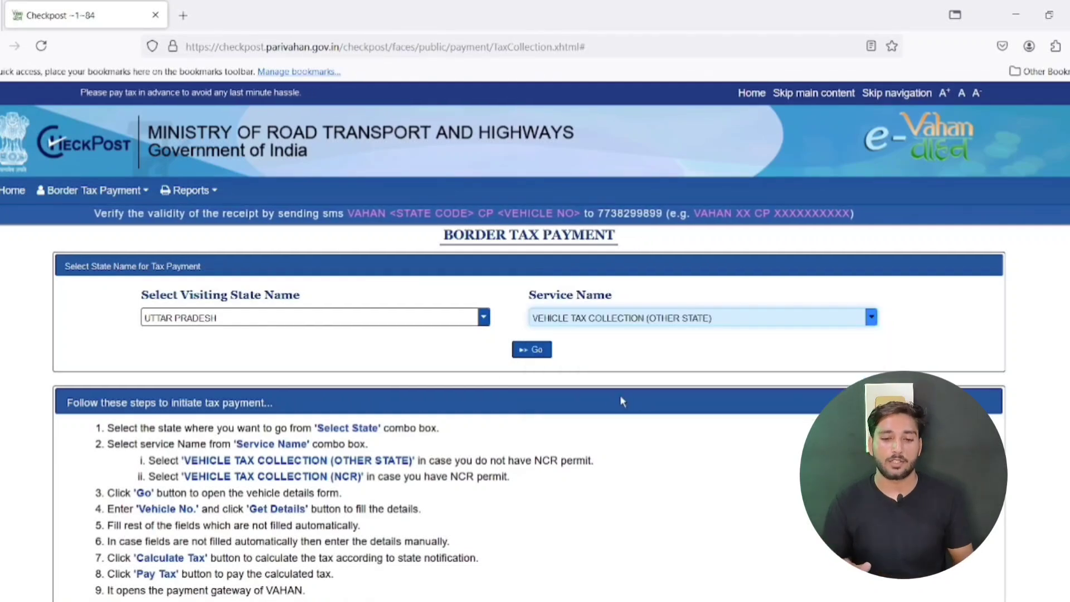
left_click(532, 349)
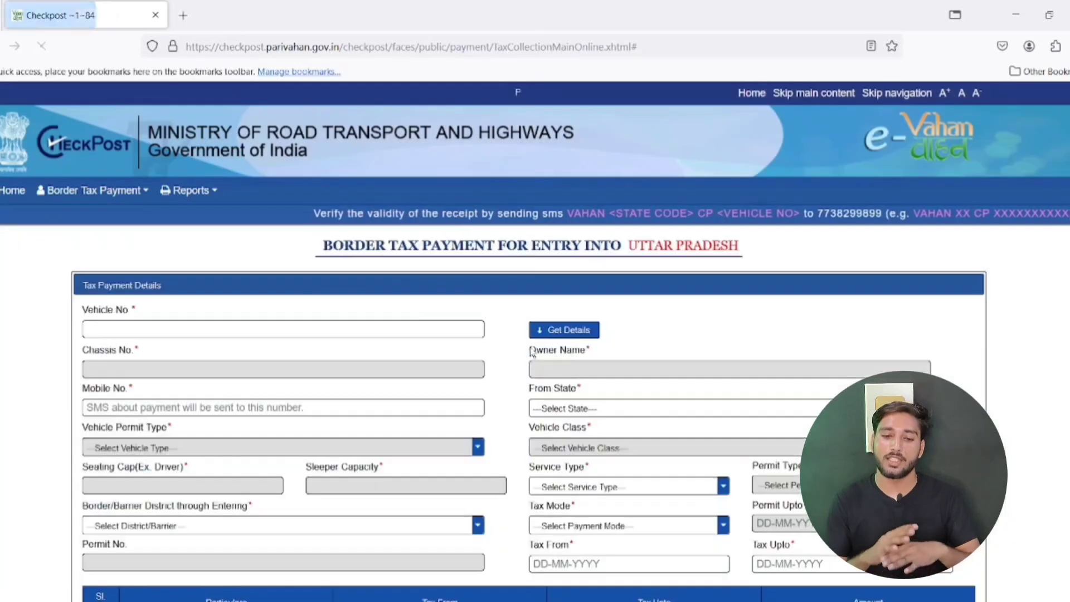
Enter the vehicle number, fetch its details (BIHAR, BUS, 54 seats), and add the mobile number
scroll(432, 318, "down", 2)
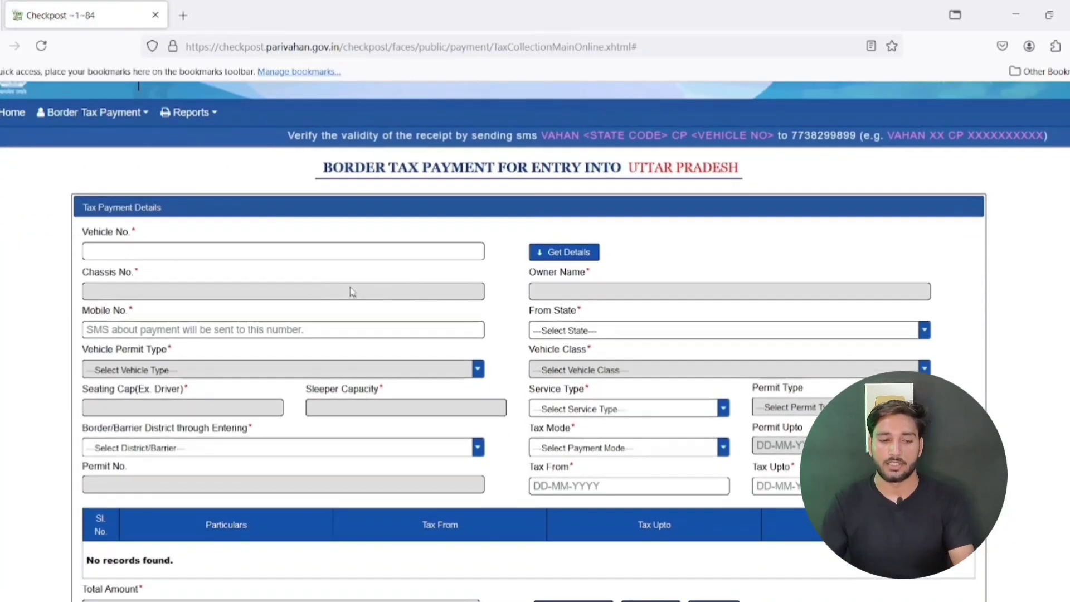
left_click(142, 249)
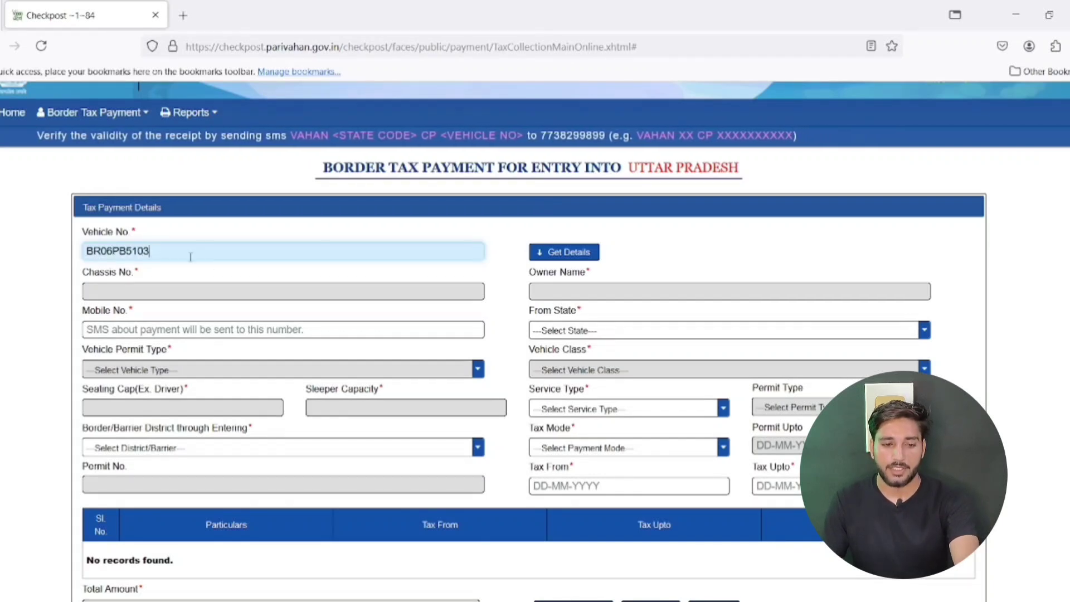
left_click(566, 258)
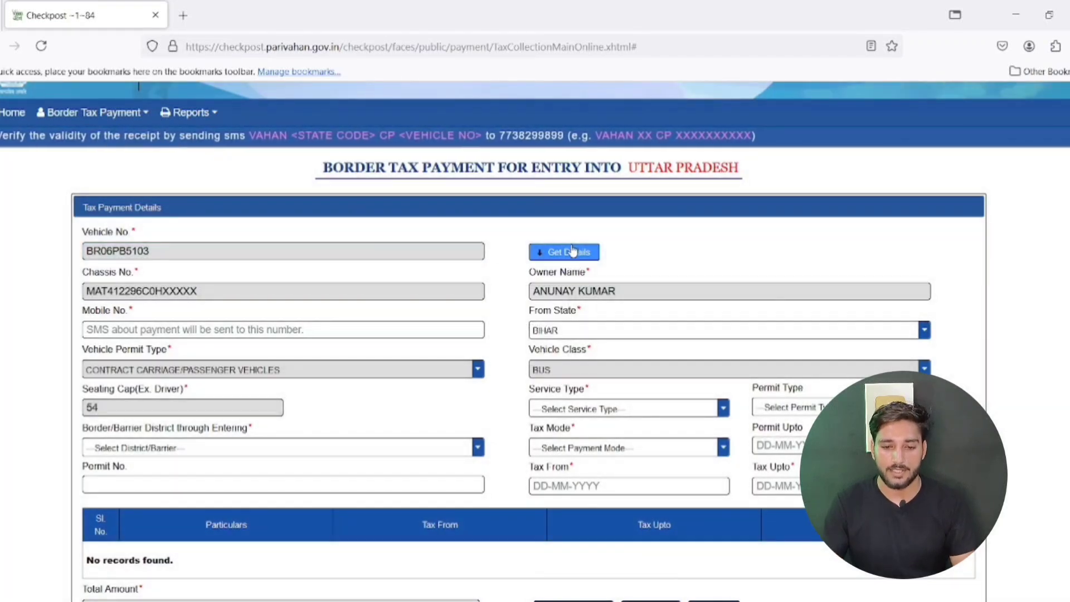
scroll(573, 251, "down", 1)
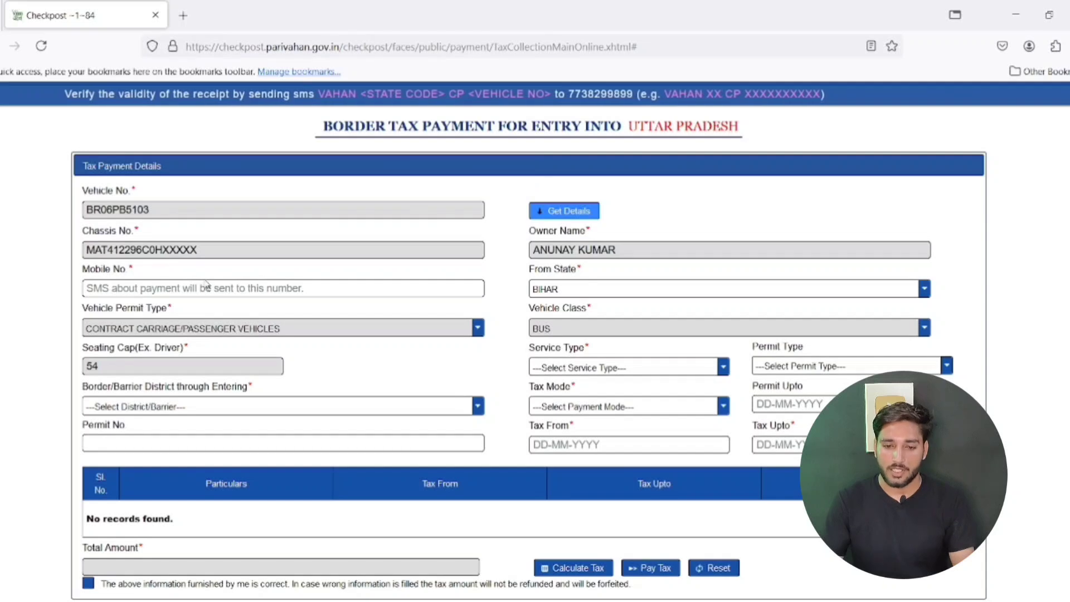
left_click(130, 291)
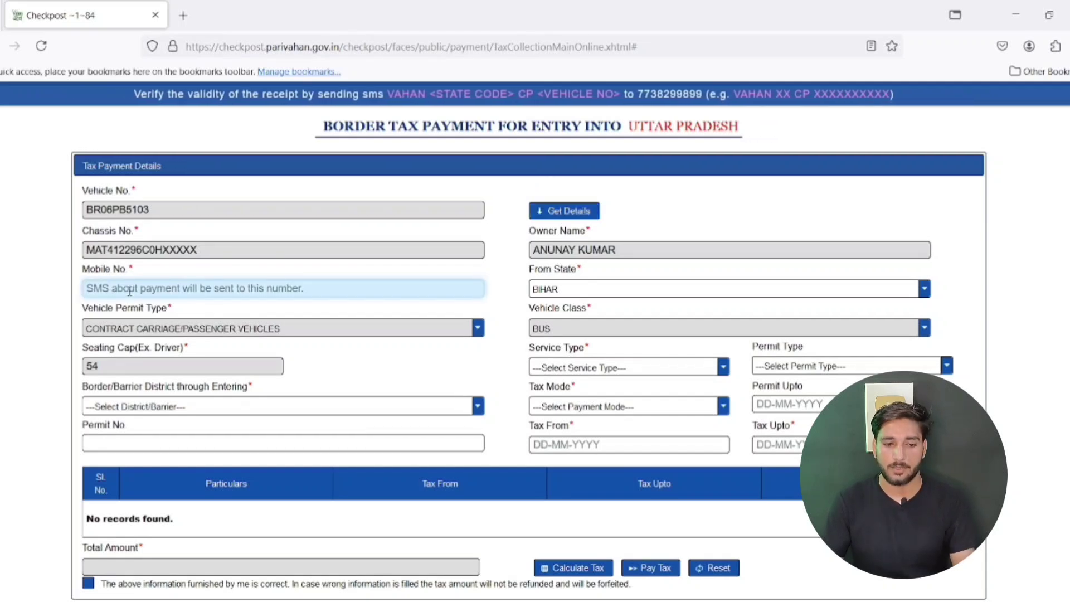
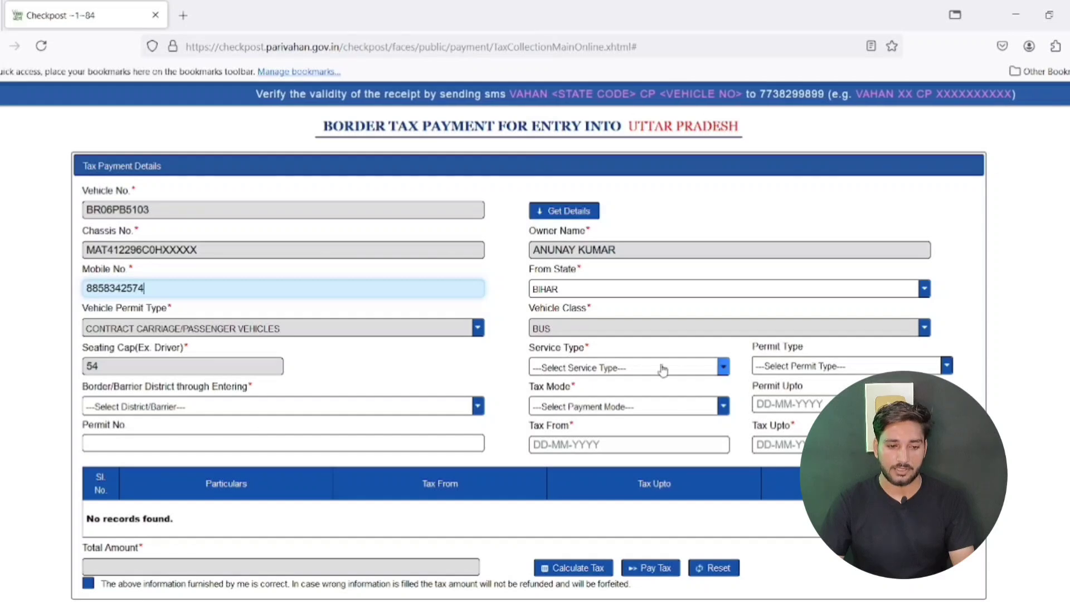
Choose service type ORDINARY and permit type TEMPORARY PERMIT for the bus
left_click(711, 372)
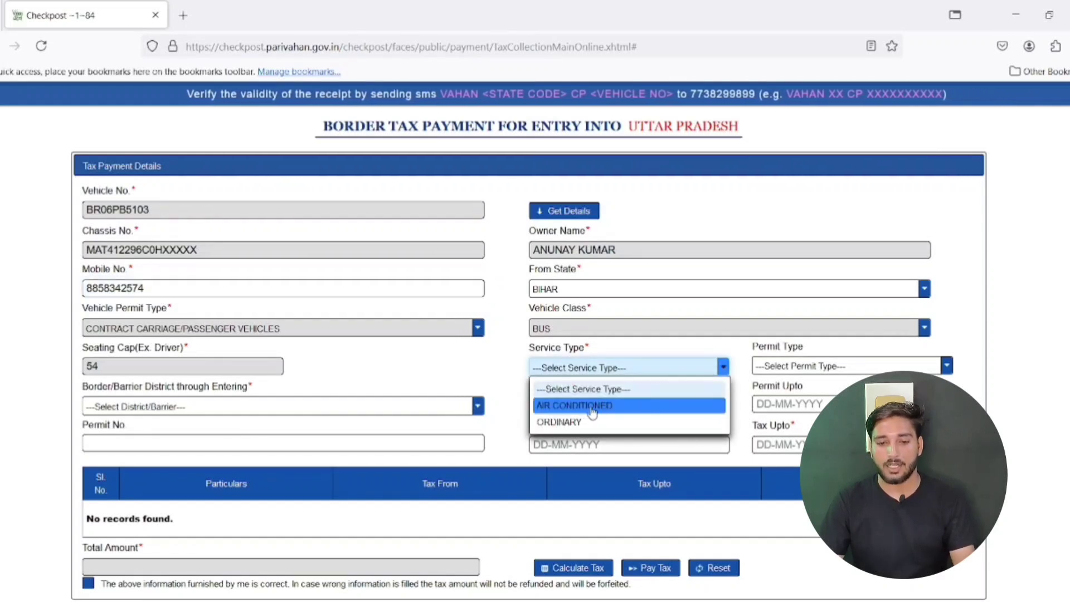
left_click(574, 424)
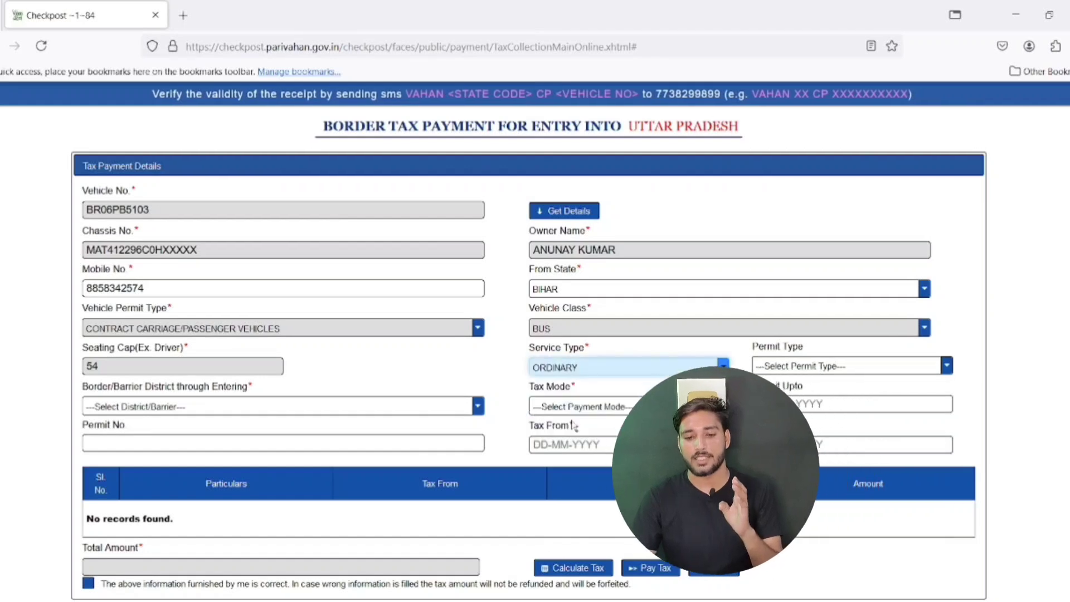
left_click(814, 366)
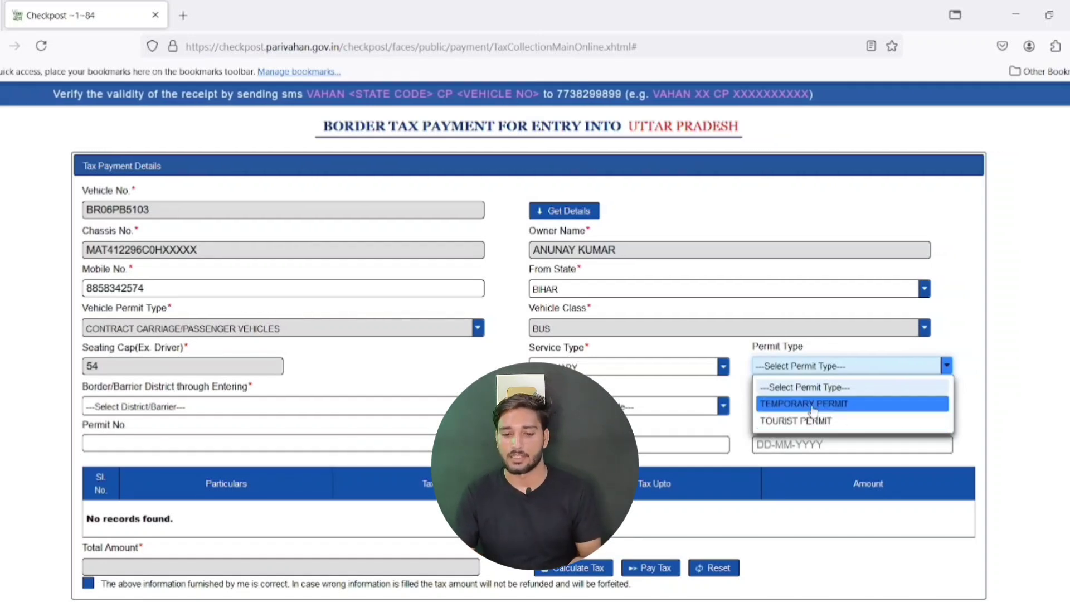
left_click(812, 409)
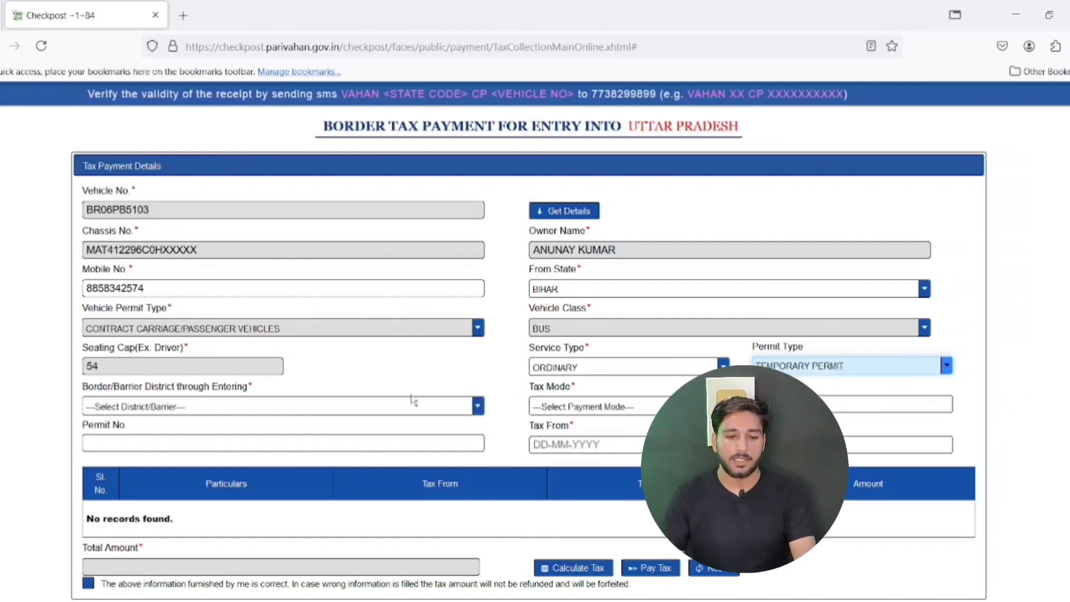
Set the Border/Barrier District for entering Uttar Pradesh to PRAYAGRAJ
left_click(190, 407)
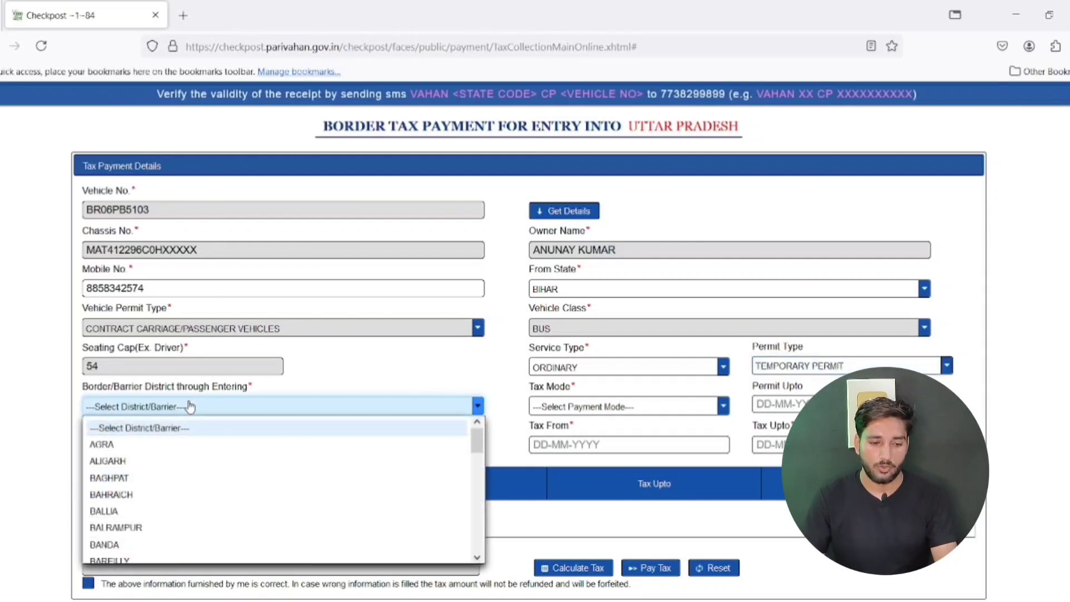
key("p")
key("p")
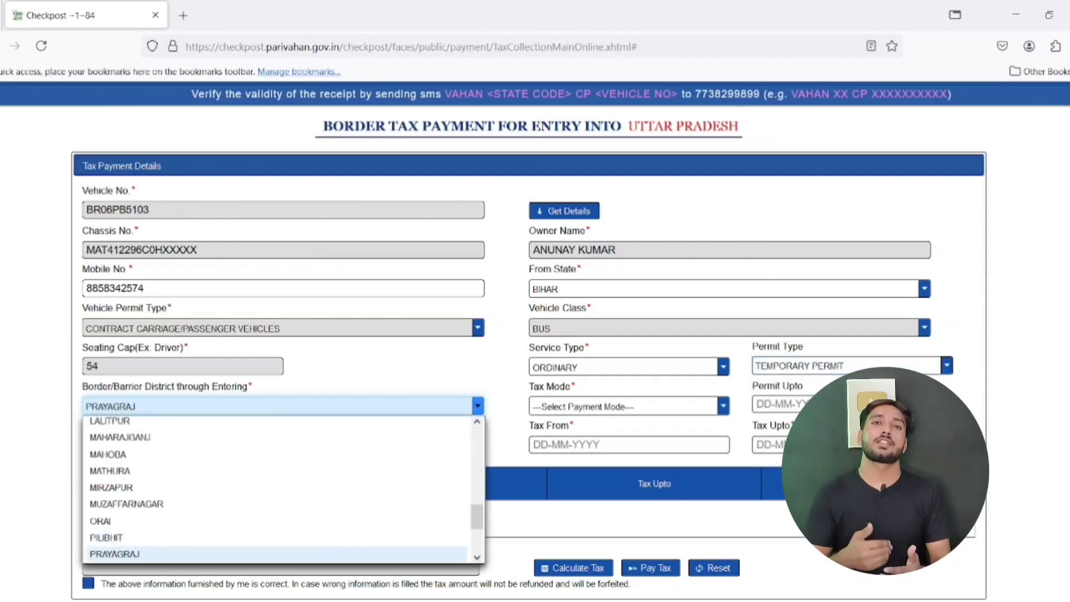
key("Return")
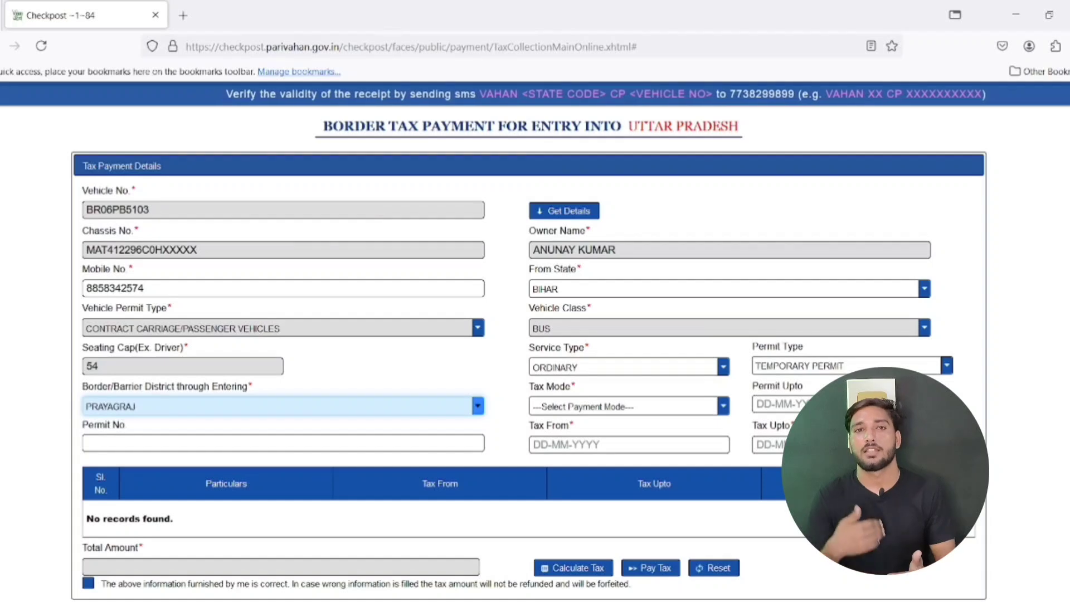
left_click(356, 368)
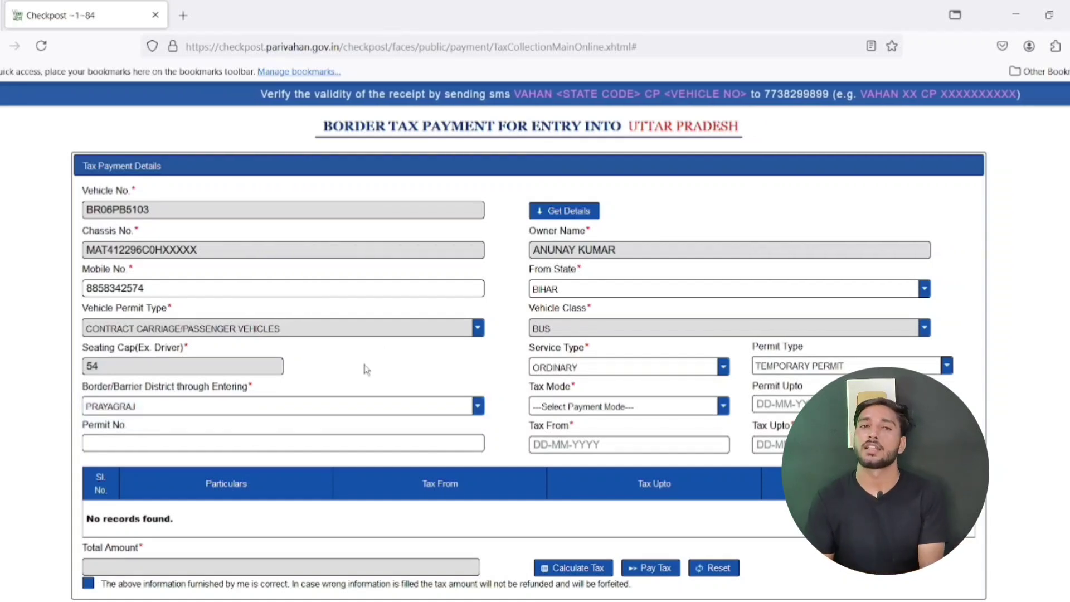
left_click(665, 413)
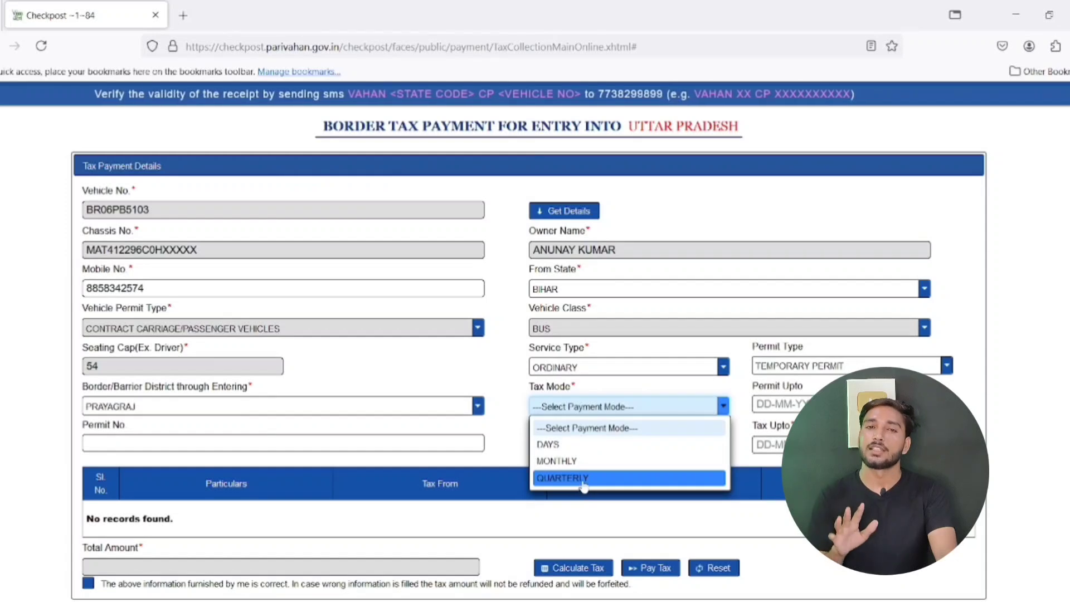
Select tax mode DAYS and set Permit Upto, Tax From and Tax Upto to 08-10-2024
left_click(580, 445)
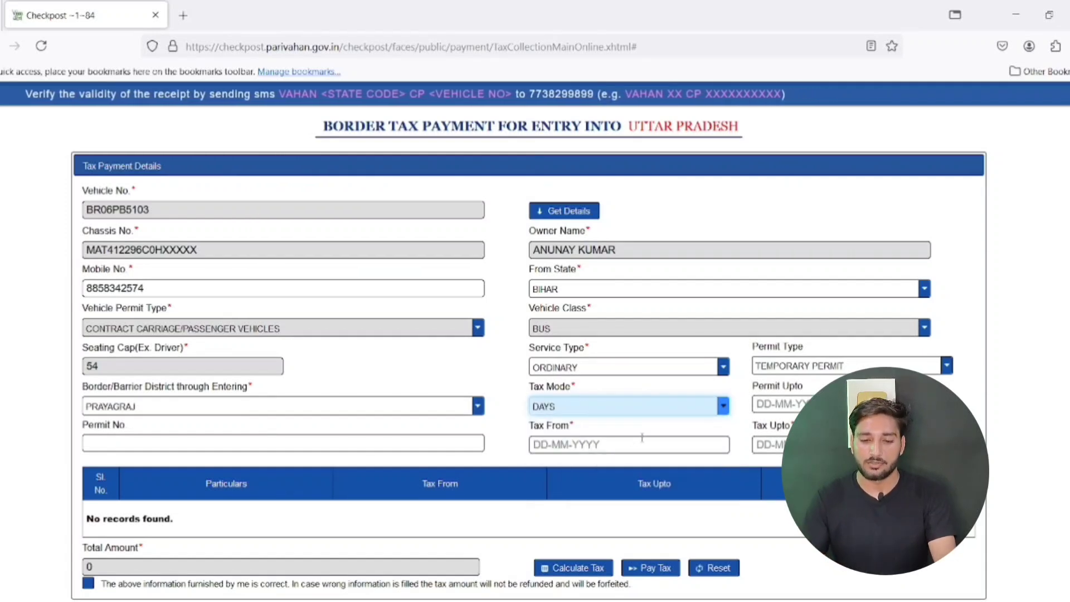
left_click(774, 403)
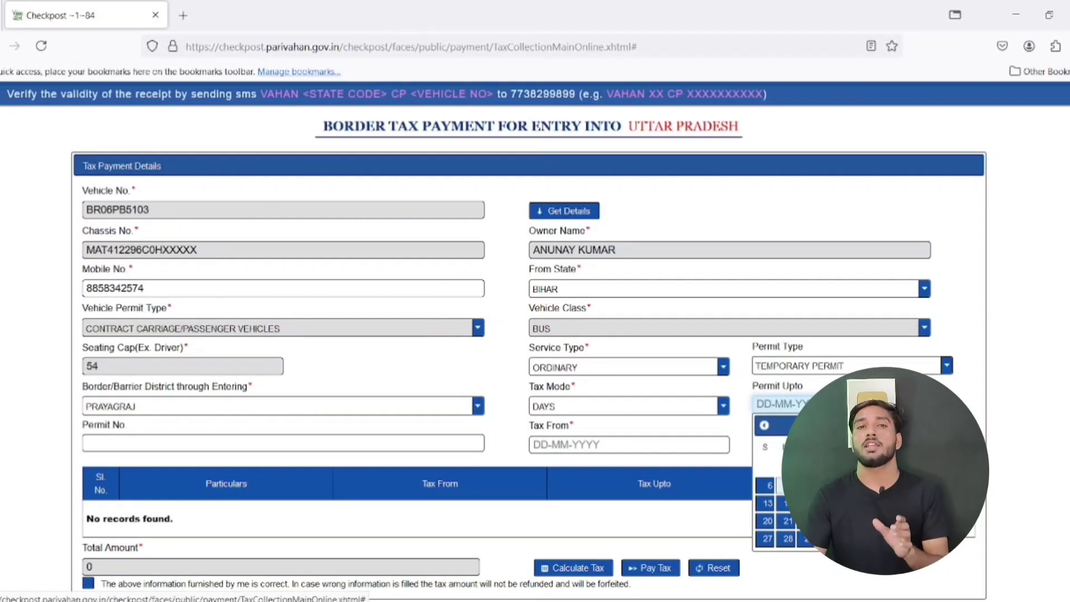
left_click(808, 485)
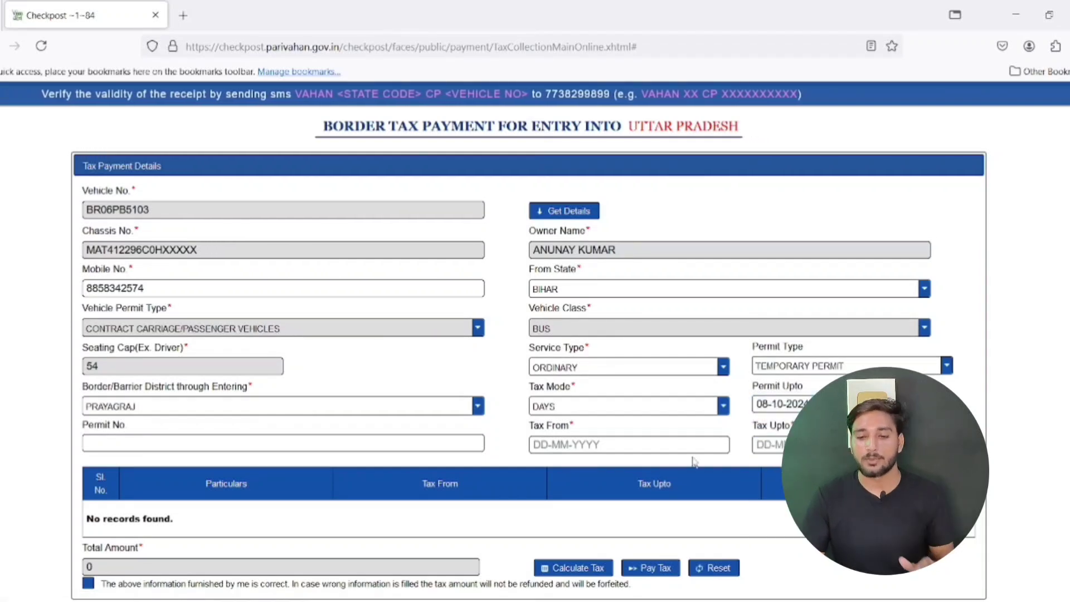
left_click(567, 447)
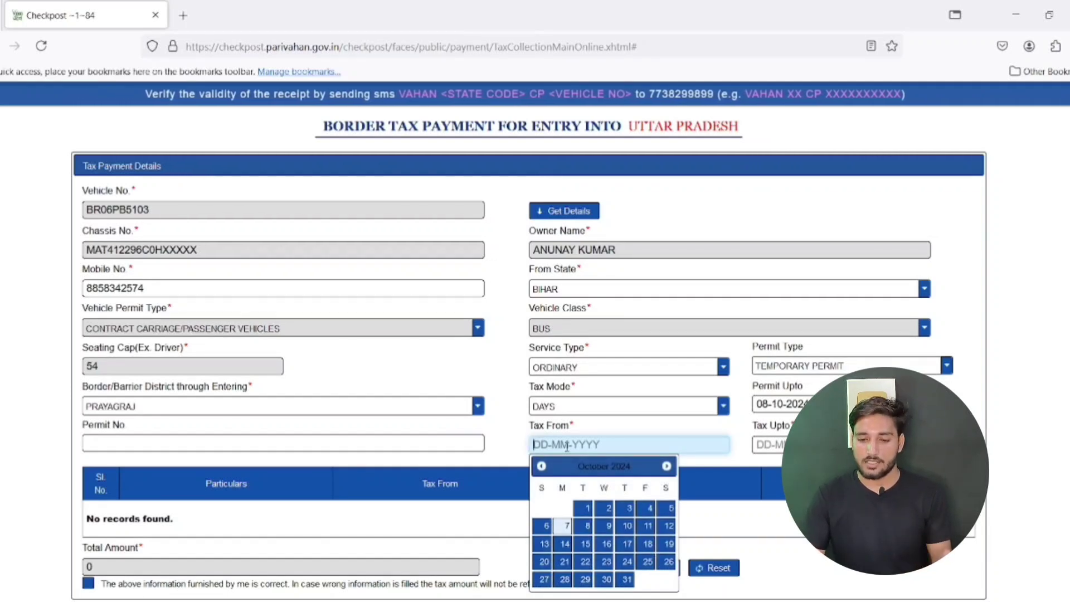
left_click(585, 526)
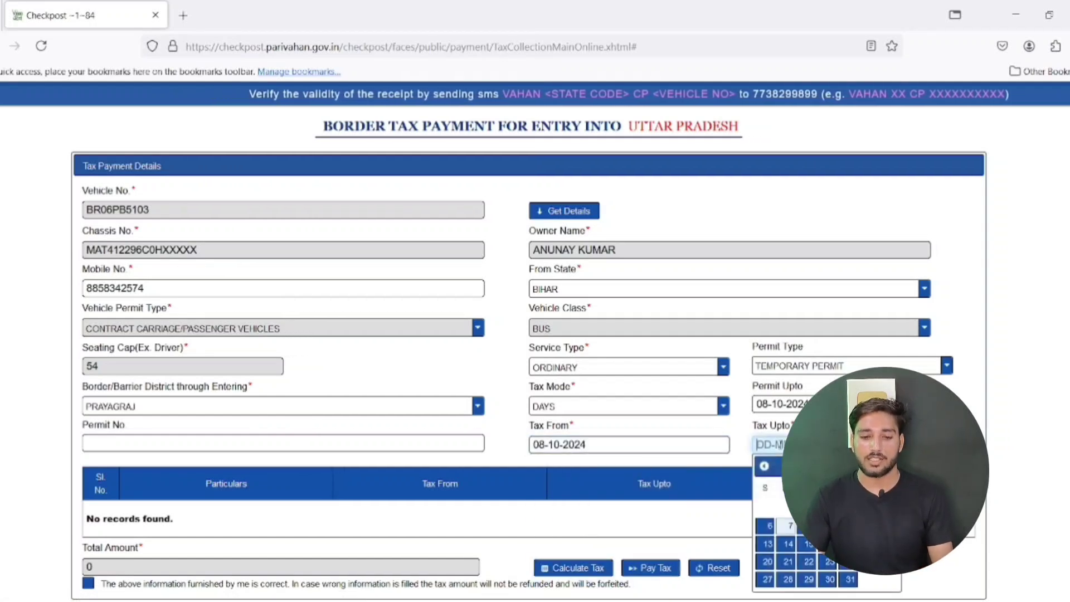
left_click(809, 526)
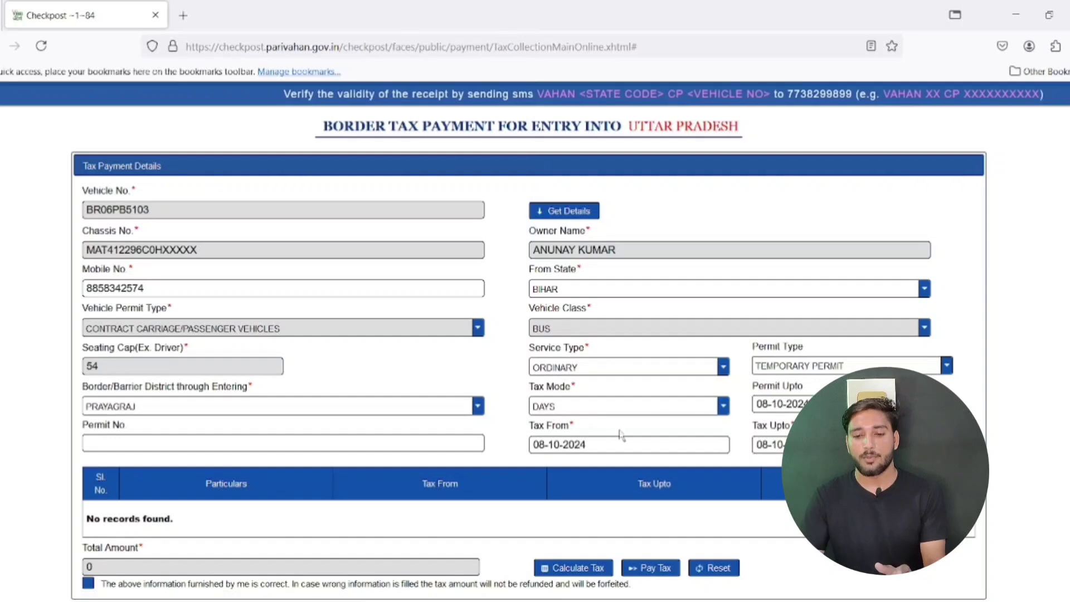
scroll(339, 460, "up", 2)
Tick the information-correct declaration and try Calculate Tax, dismissing the missing permit number alert
left_click(155, 521)
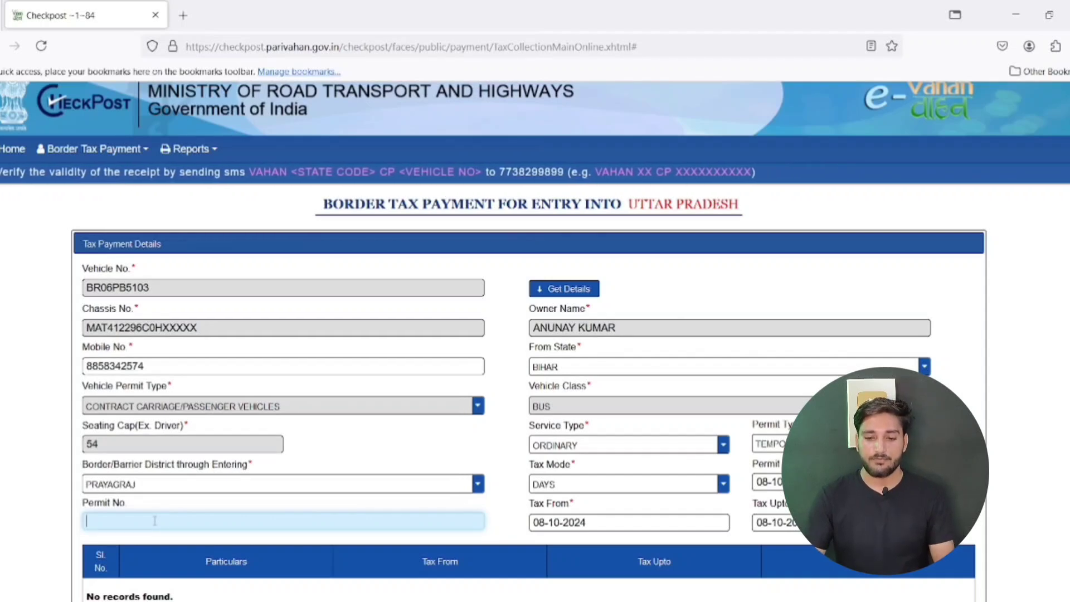
scroll(223, 515, "down", 2)
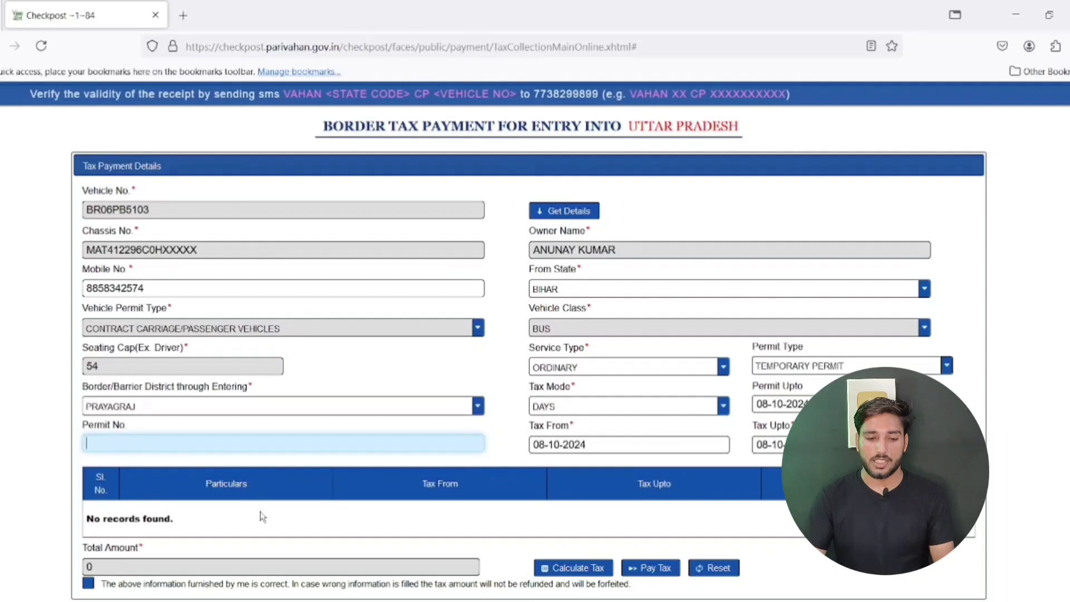
left_click(88, 584)
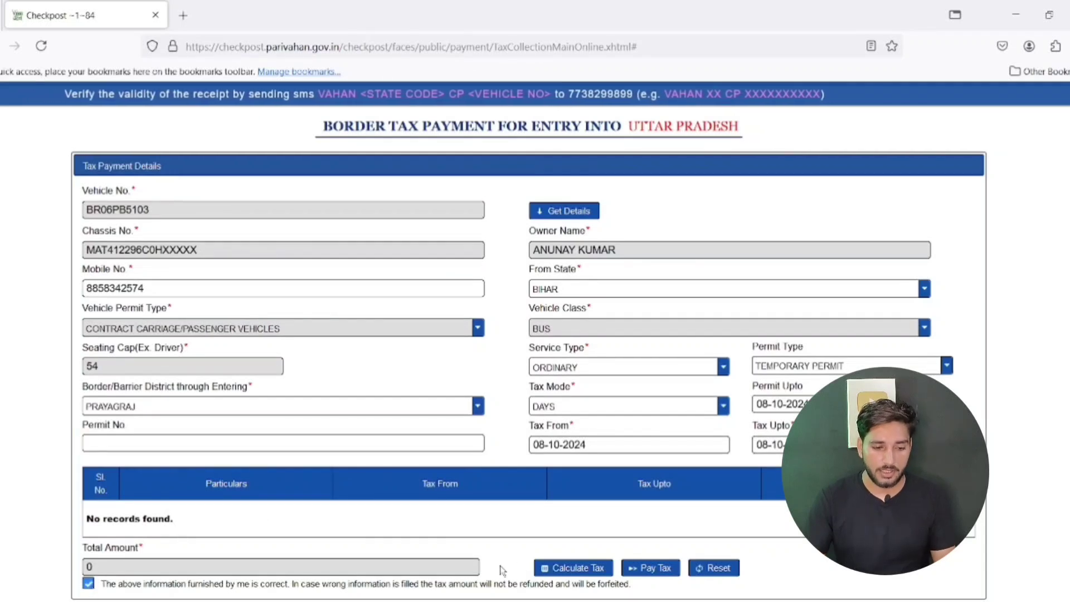
left_click(586, 572)
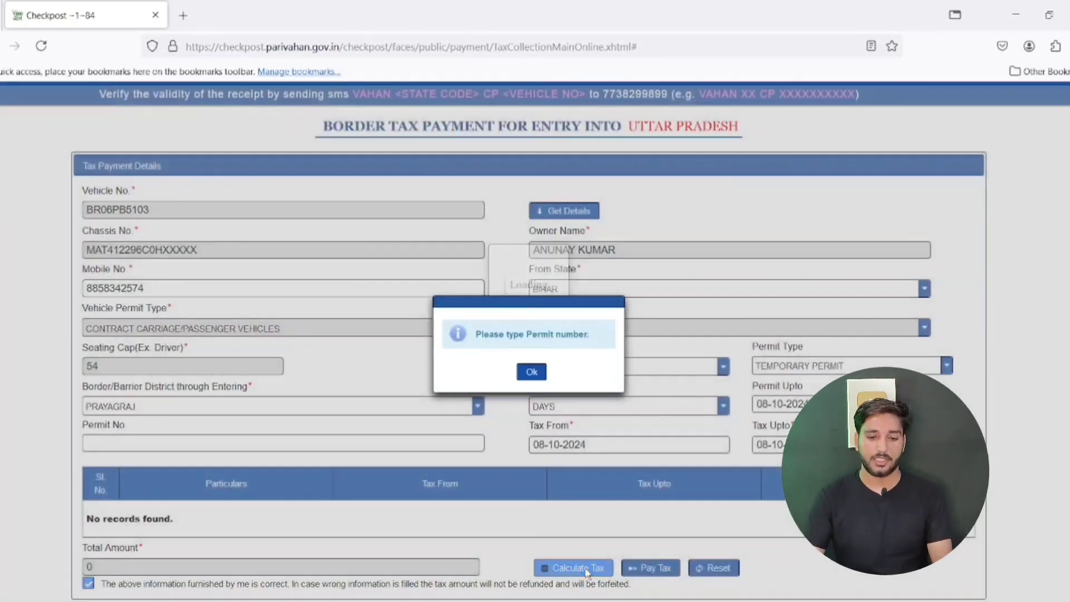
left_click(532, 372)
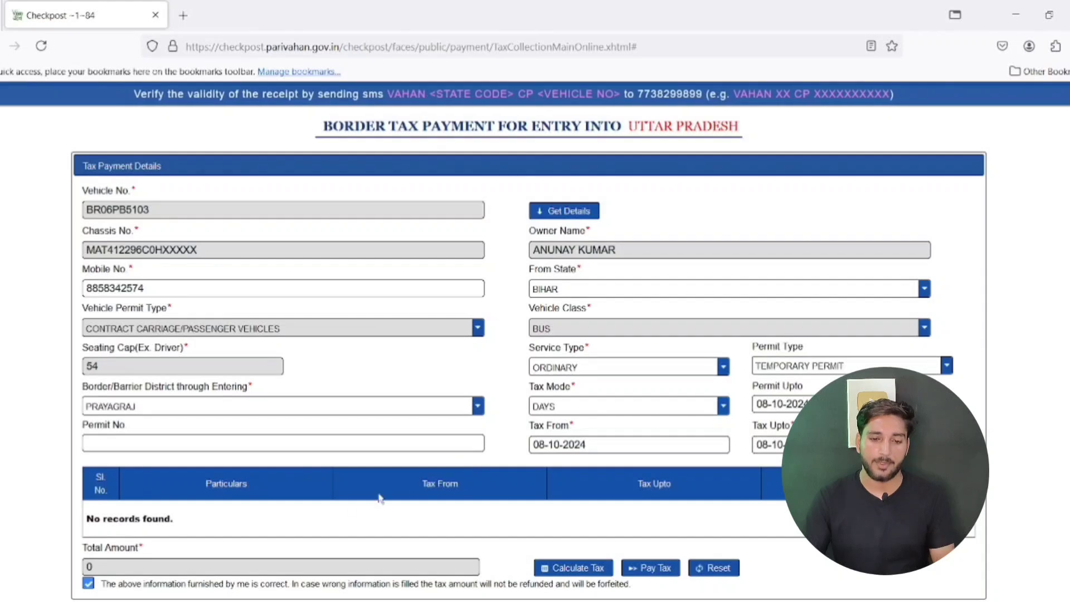
left_click_drag(129, 569, 72, 570)
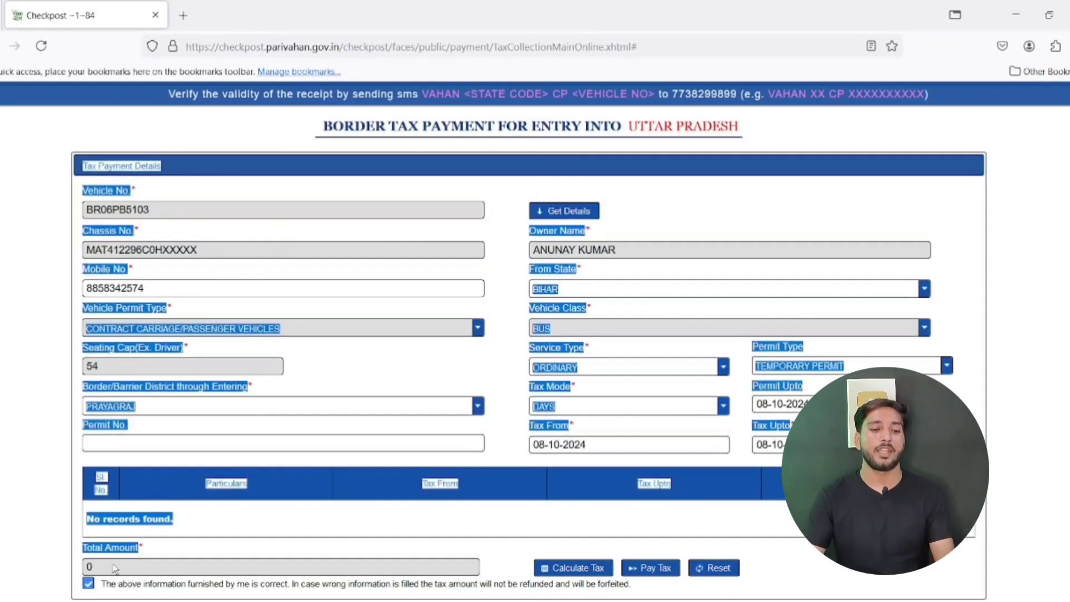
left_click(114, 567)
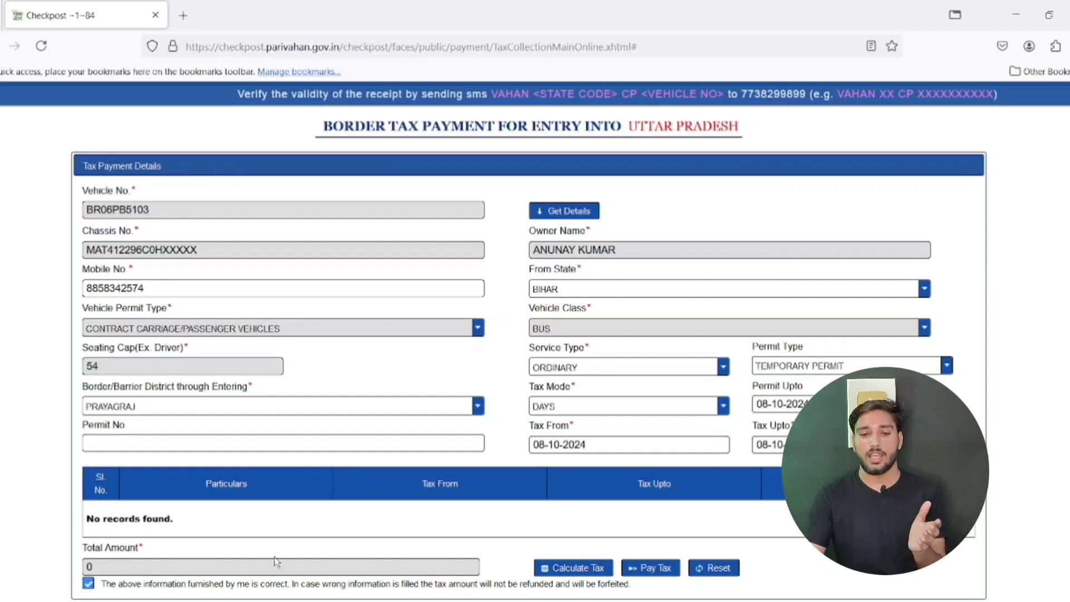
Pay and confirm the border tax, reaching the e-Receipt with a ₹1080 grand total
left_click(652, 569)
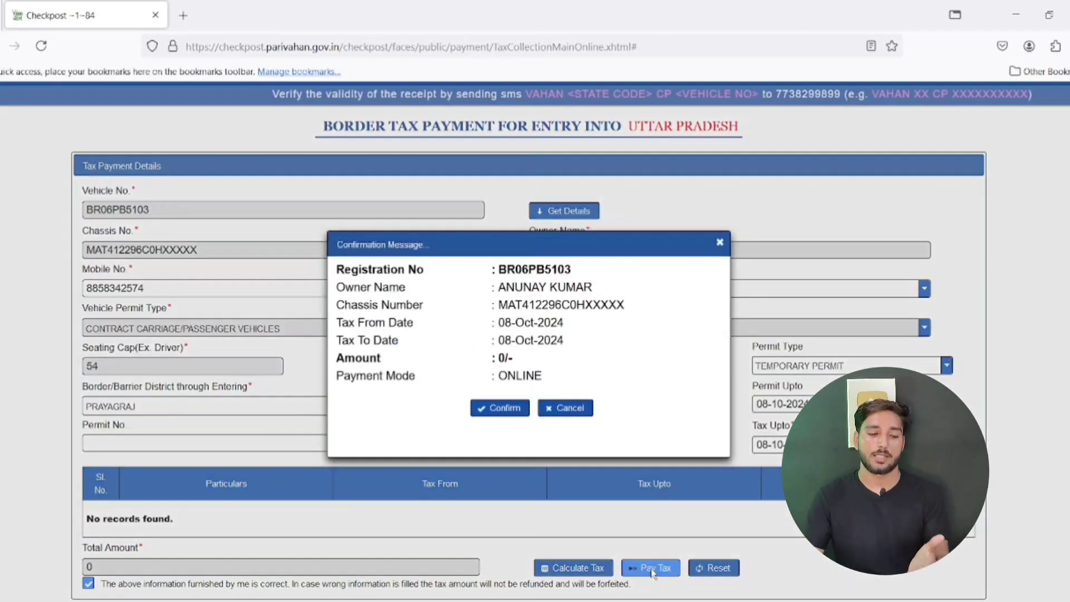
left_click(499, 410)
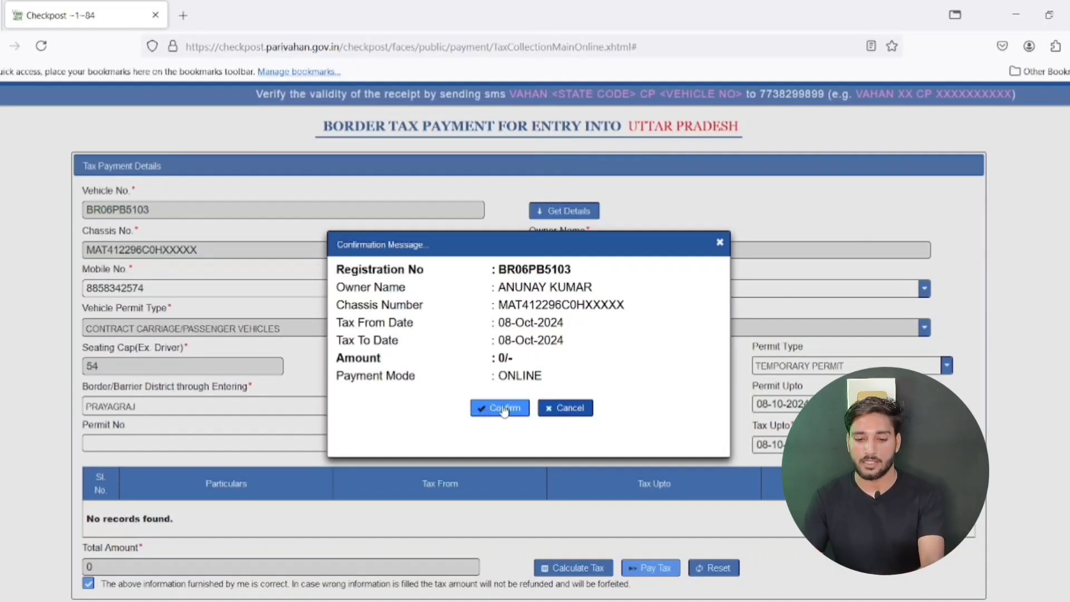
left_click(503, 411)
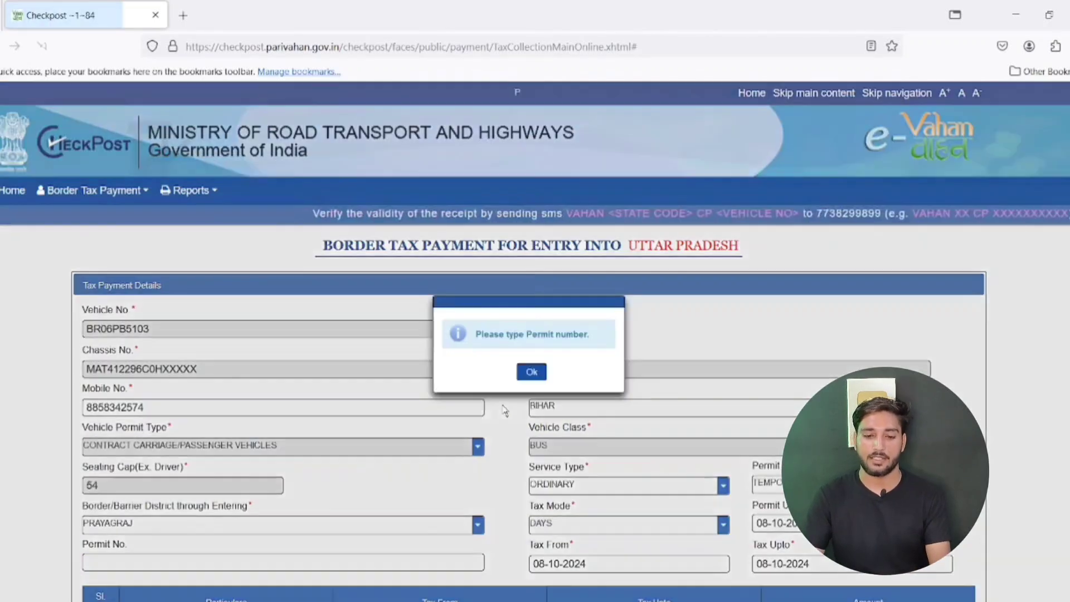
left_click(532, 372)
scroll(653, 307, "down", 2)
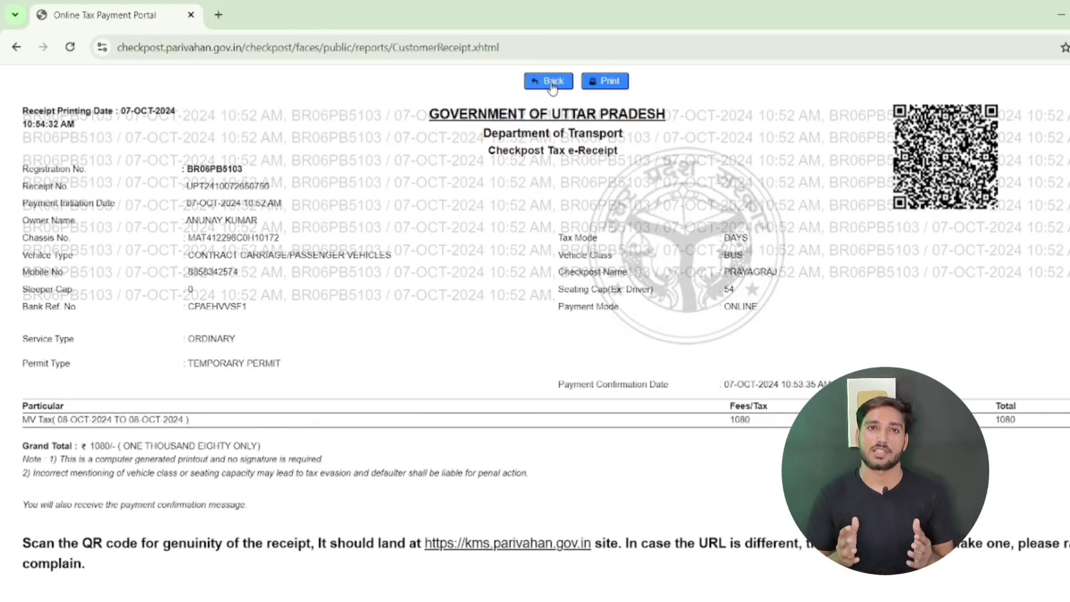
left_click(613, 83)
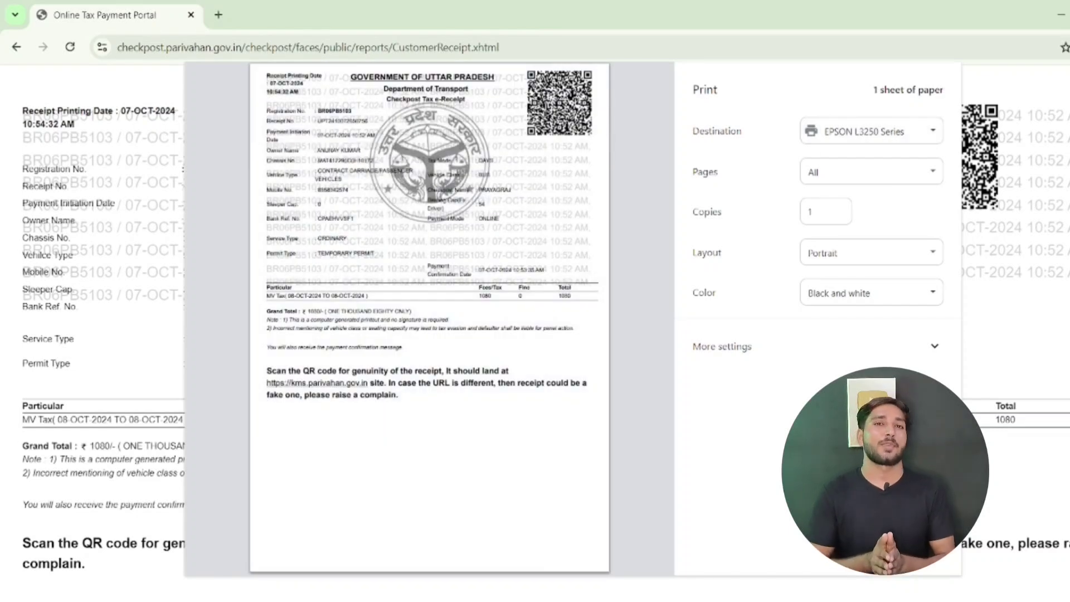
left_click(918, 553)
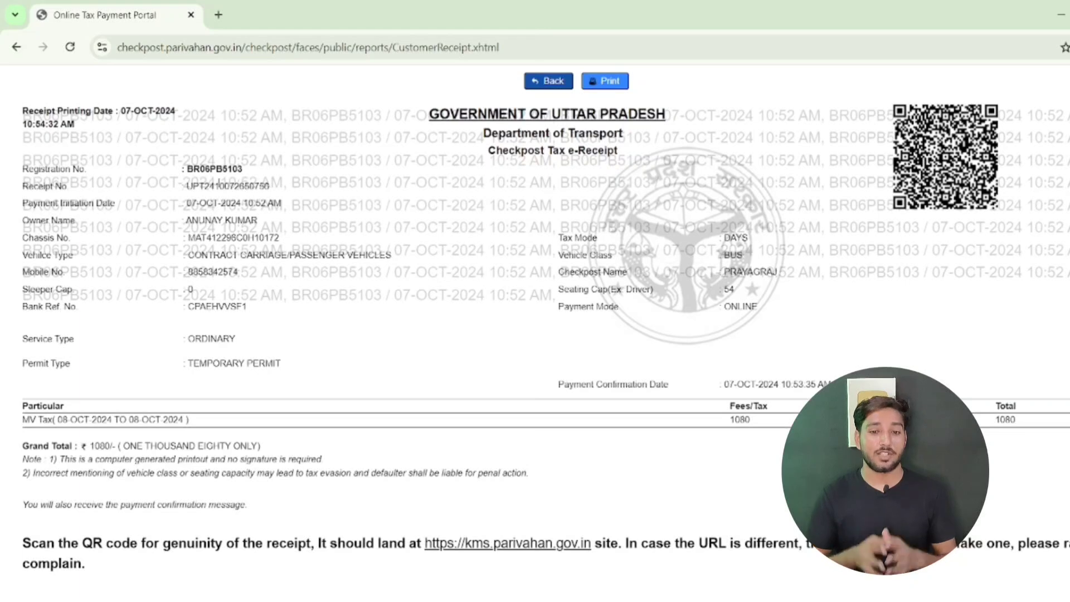
left_click_drag(182, 168, 245, 170)
left_click(283, 170)
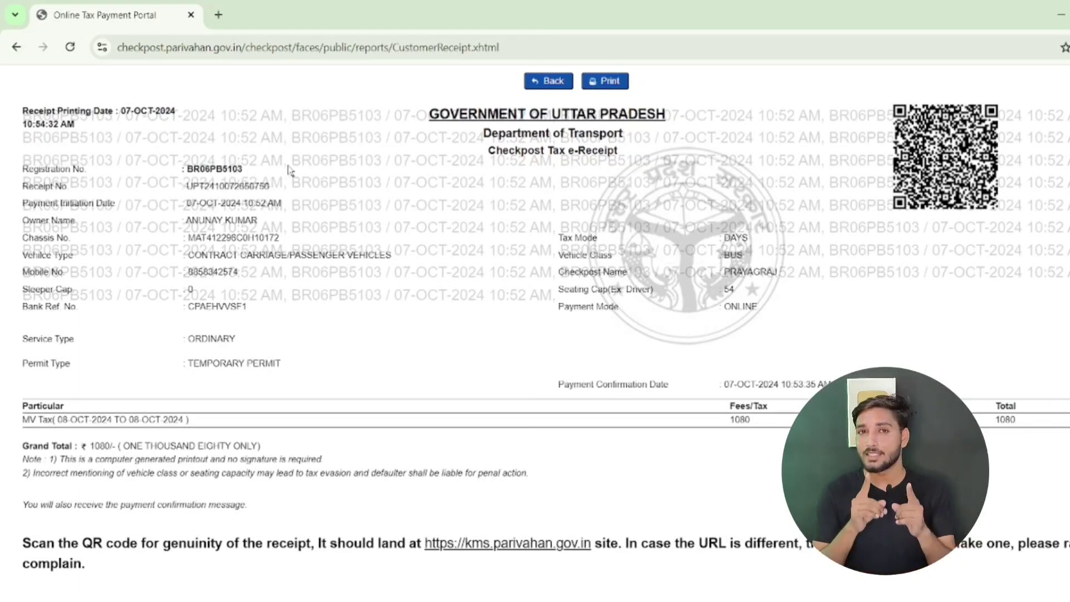